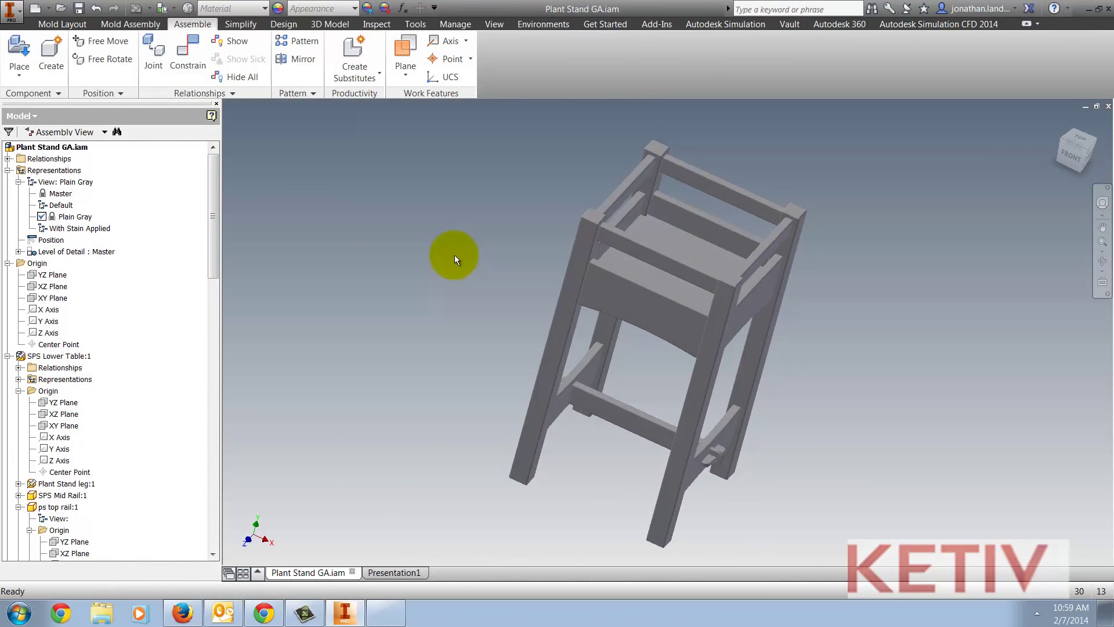
# Activate the With Stain Applied view representation in the Plant Stand GA assembly.
pyautogui.doubleClick(74, 227)
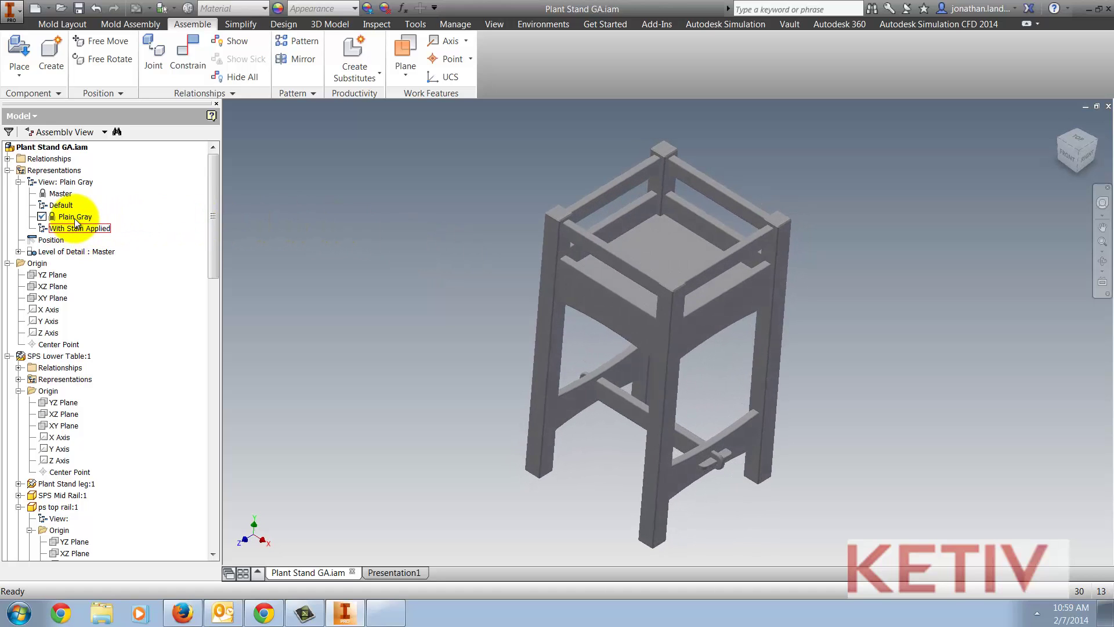
pyautogui.click(75, 218)
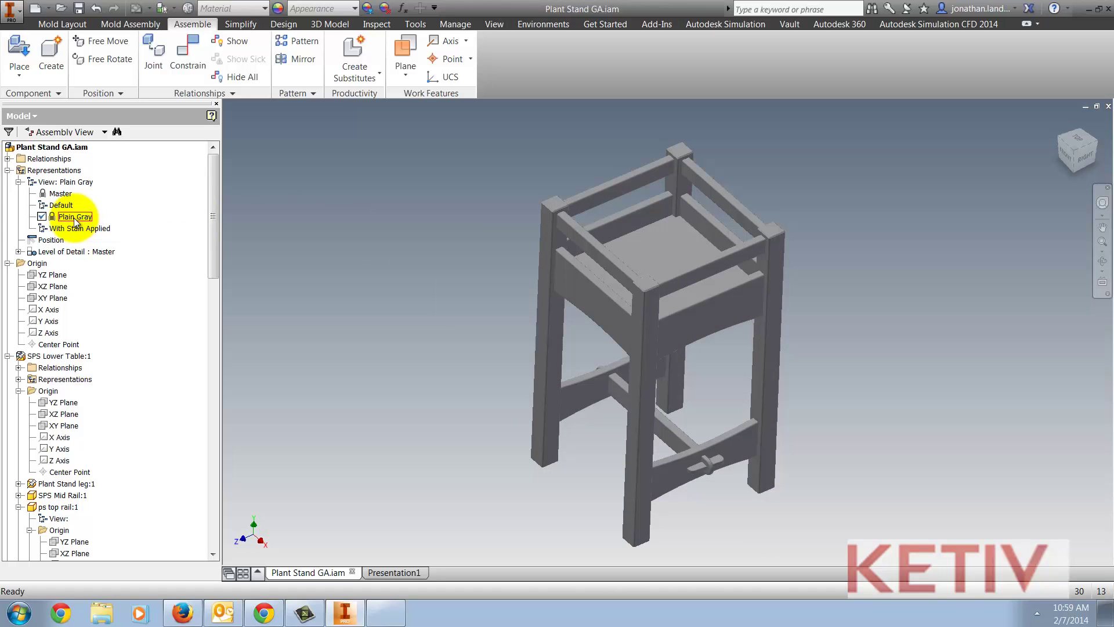
pyautogui.doubleClick(42, 228)
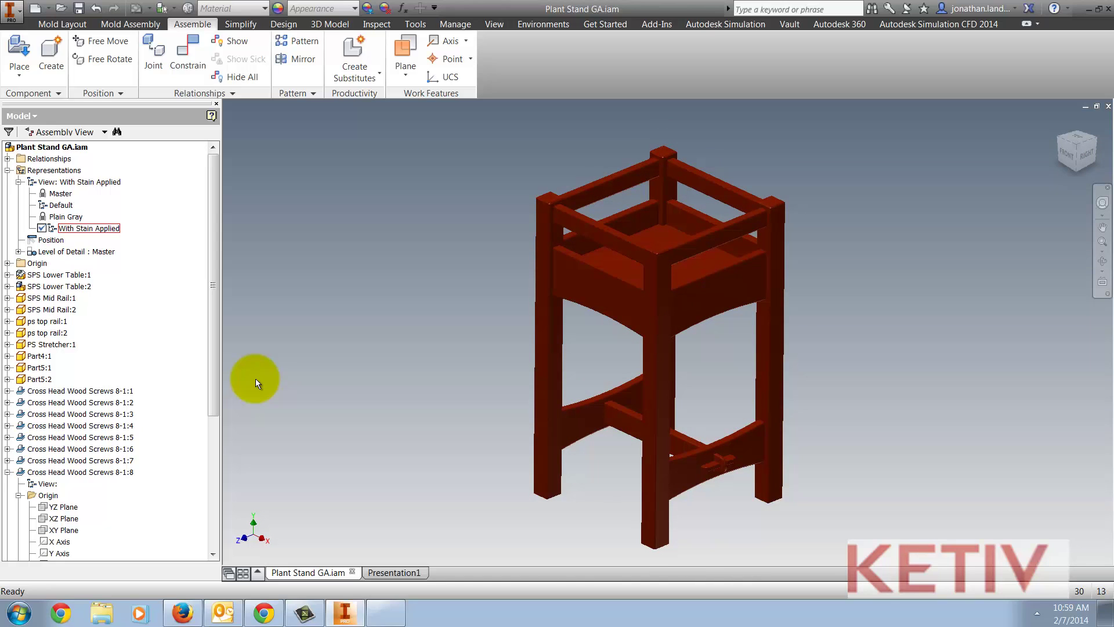
# In Presentation1, create a Manual explosion view of the plant stand assembly using the With Stain Applied design view with Associative off.
pyautogui.click(390, 573)
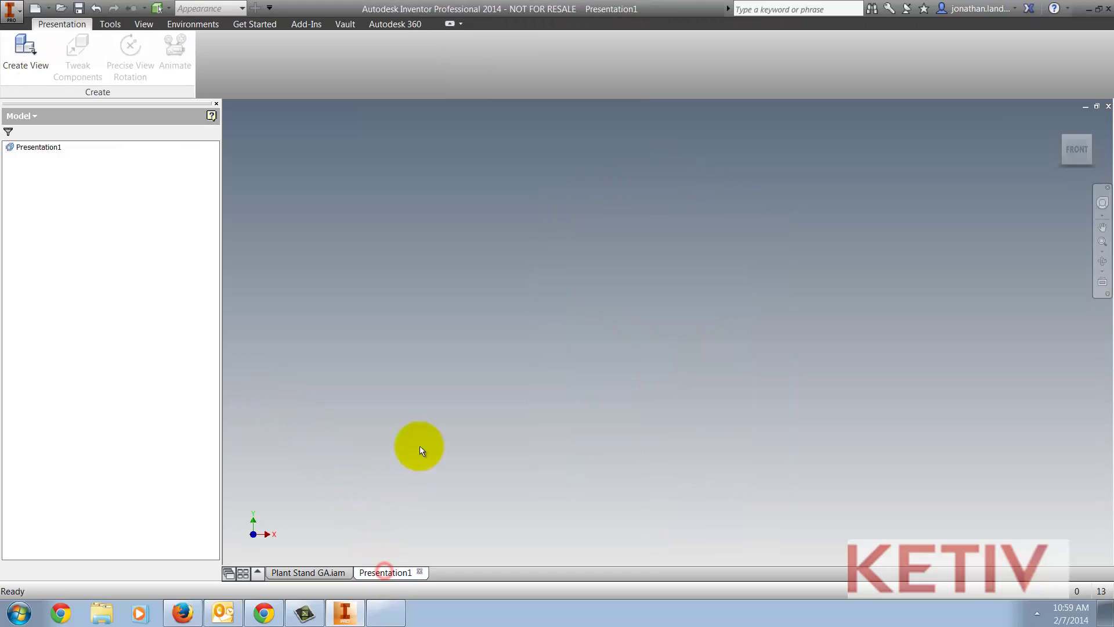
pyautogui.click(34, 51)
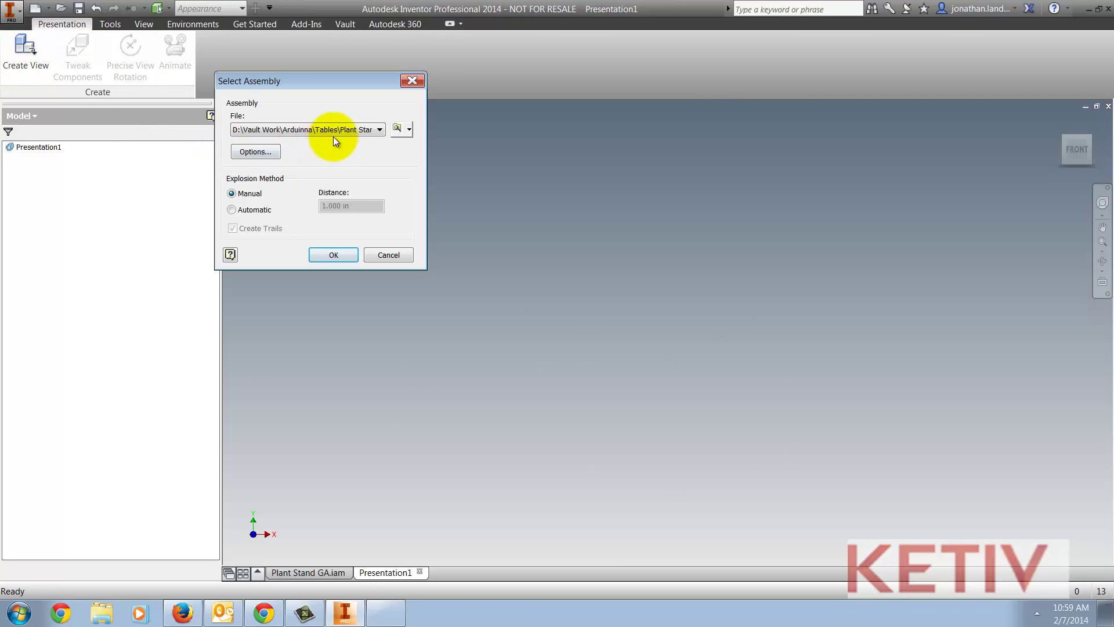
pyautogui.click(257, 152)
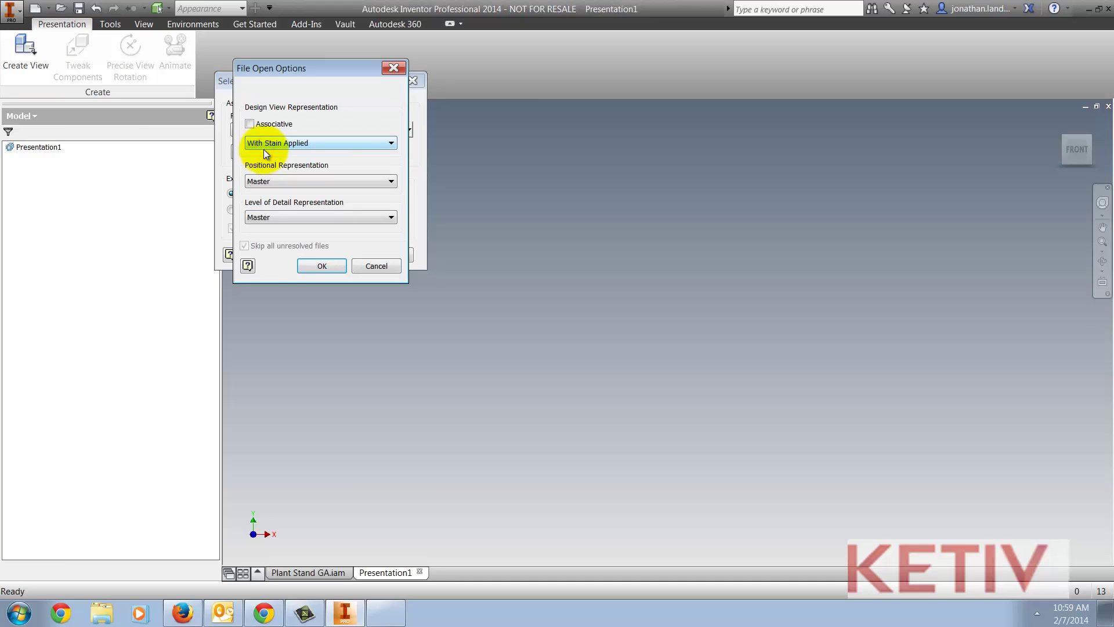
pyautogui.click(263, 144)
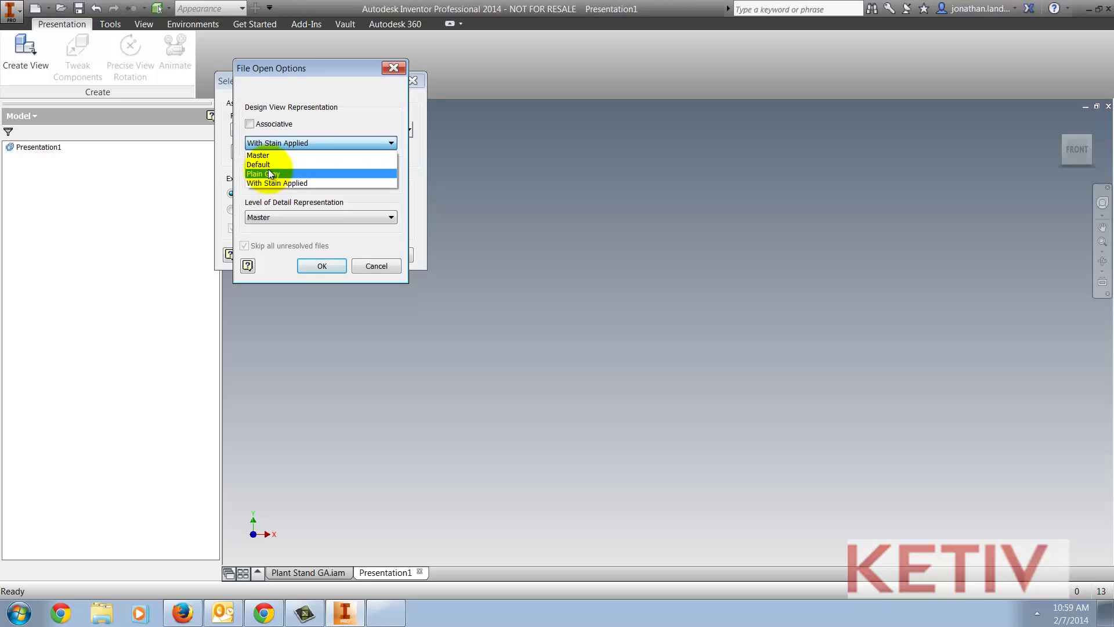
pyautogui.click(277, 126)
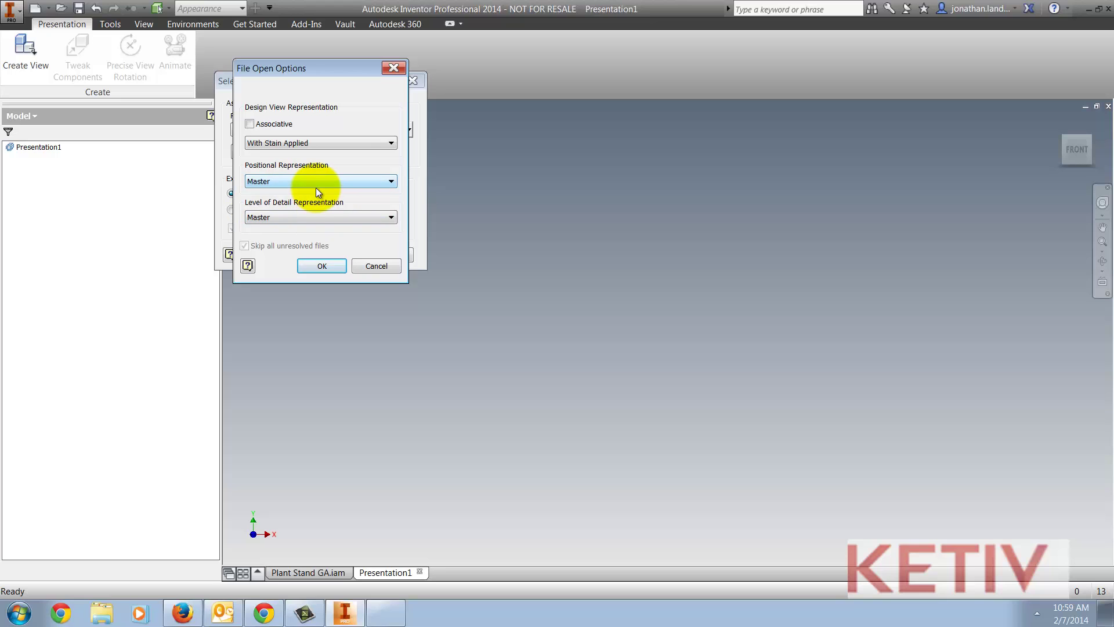
pyautogui.click(307, 143)
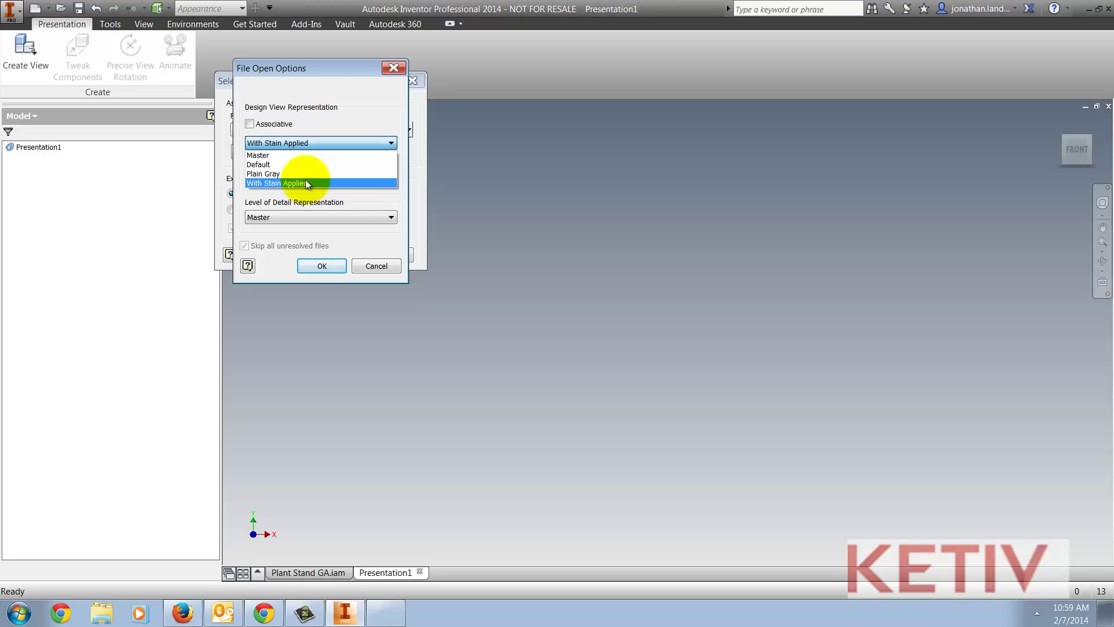
pyautogui.click(306, 182)
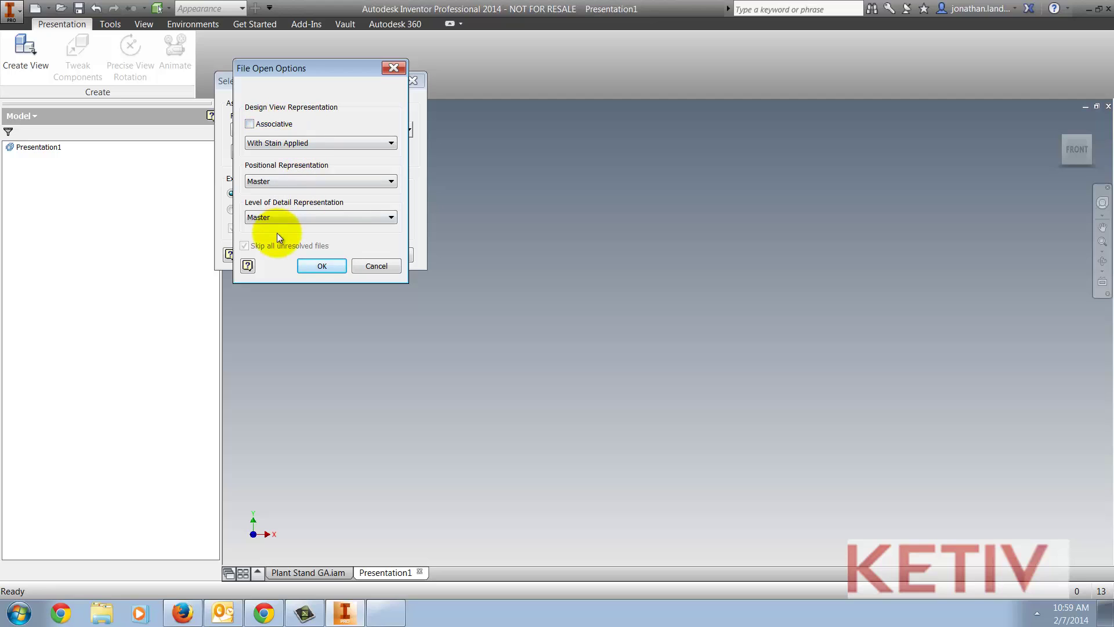
pyautogui.click(307, 267)
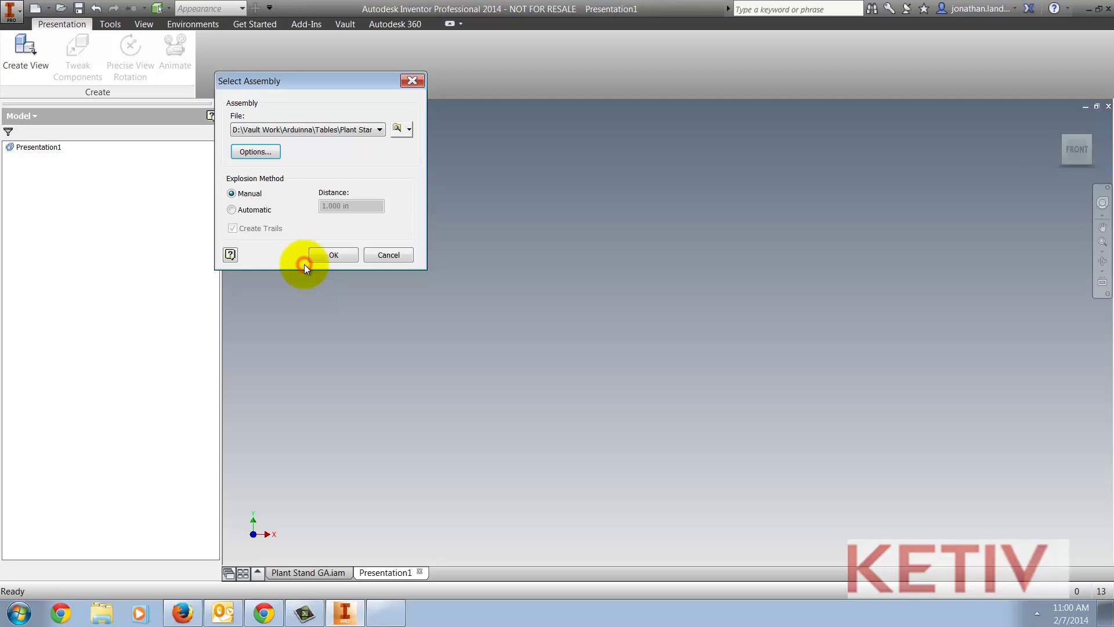
pyautogui.click(312, 256)
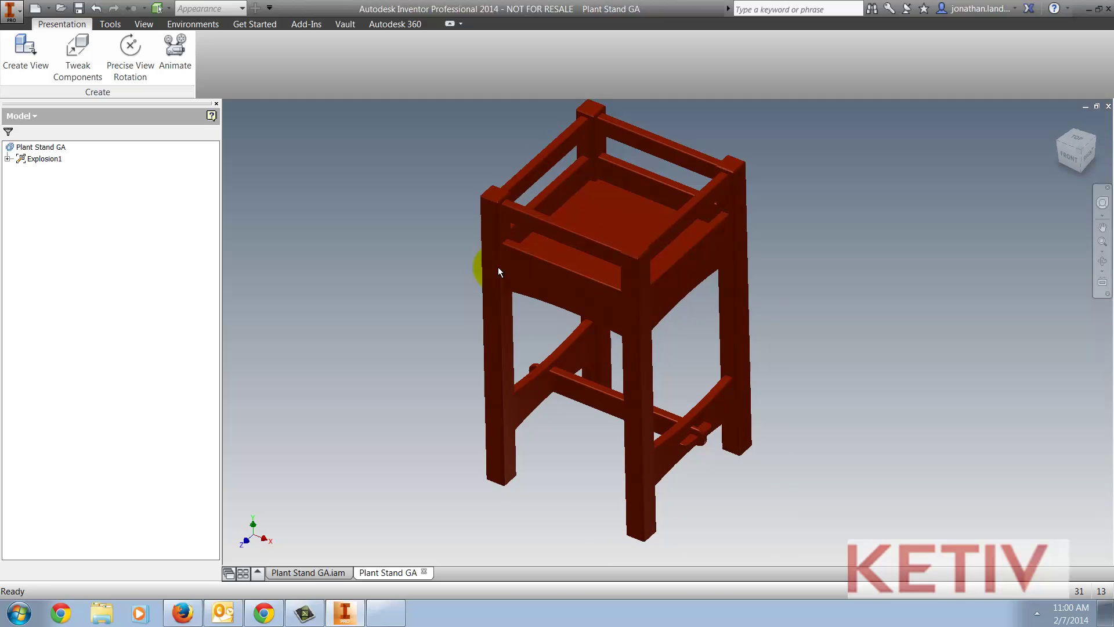
# In the Plant Stand GA assembly, apply the Steel appearance to SPS Mid Rail:1 and ps top rail:2.
pyautogui.click(304, 573)
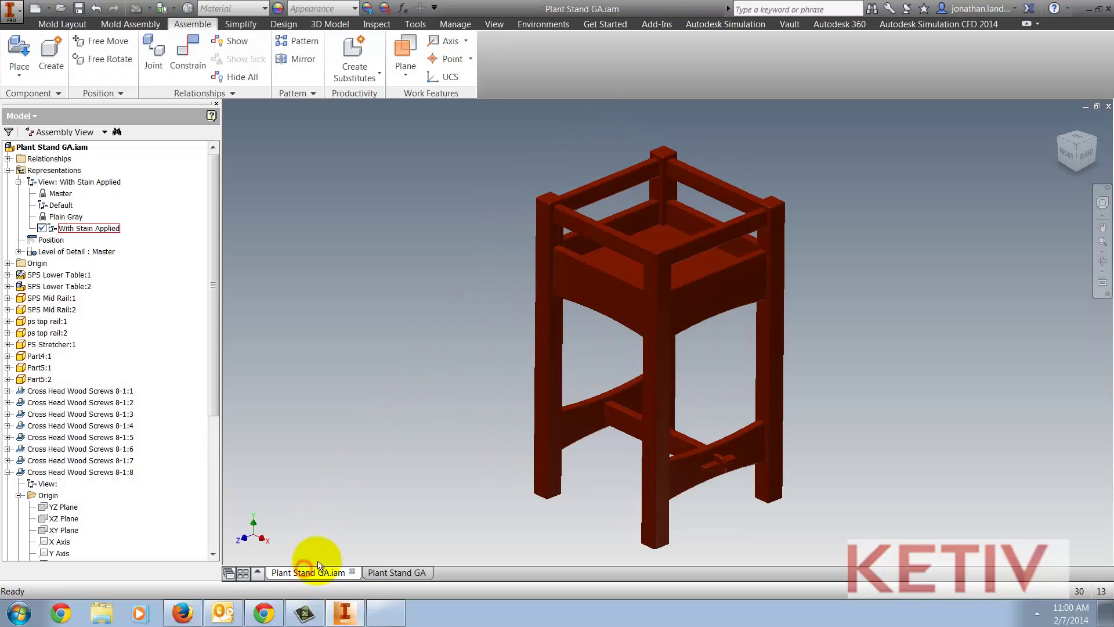
pyautogui.click(613, 282)
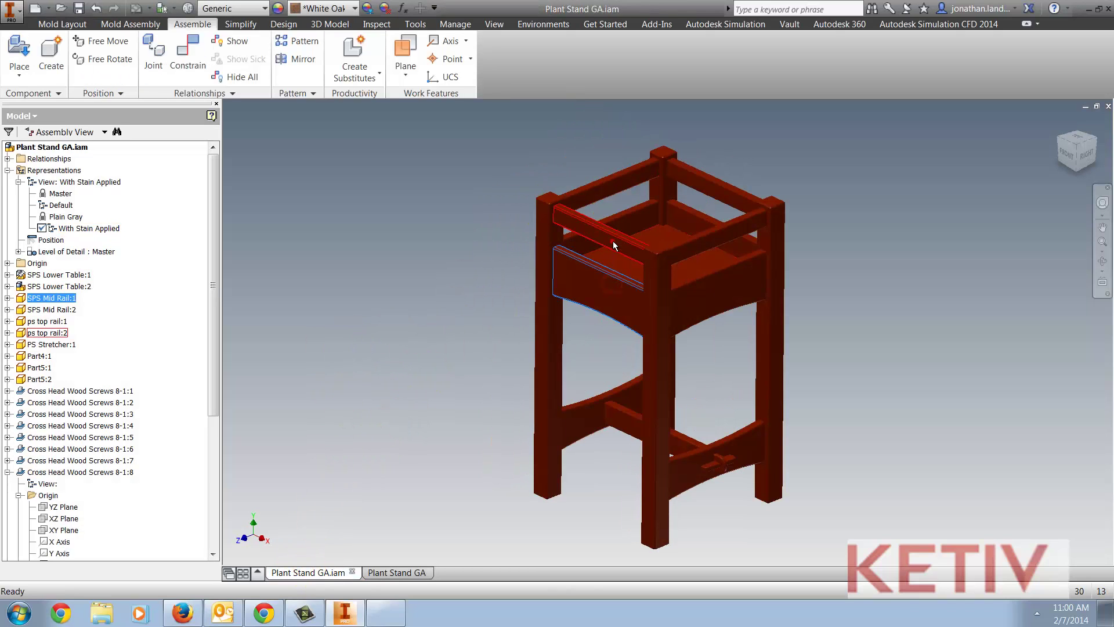
pyautogui.keyDown('ctrl'); pyautogui.click(612, 242); pyautogui.keyUp('ctrl')
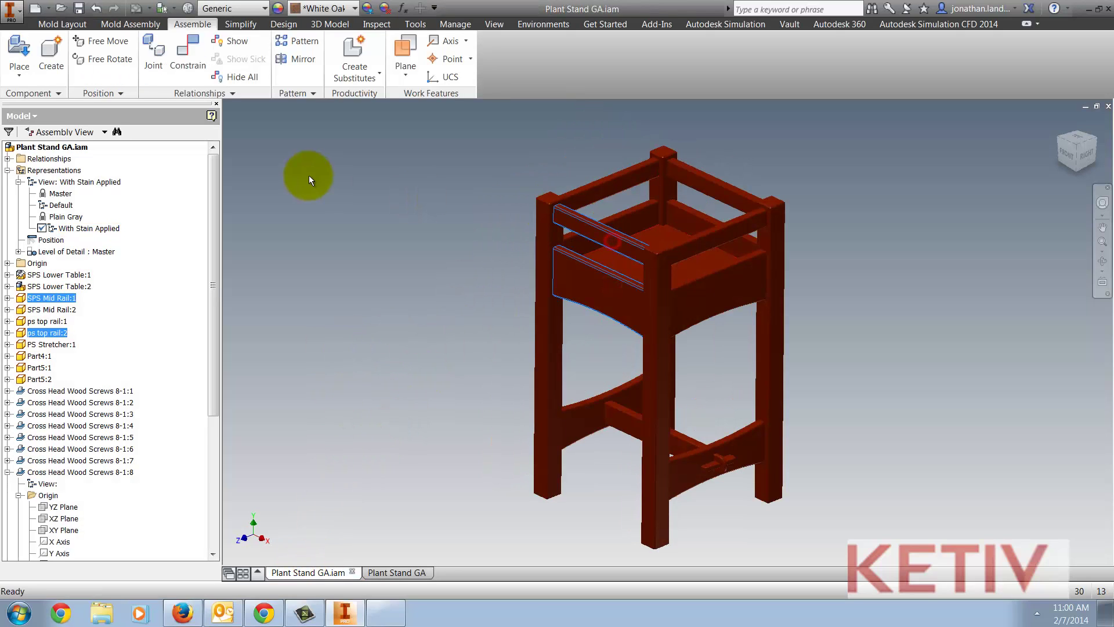
pyautogui.click(355, 8)
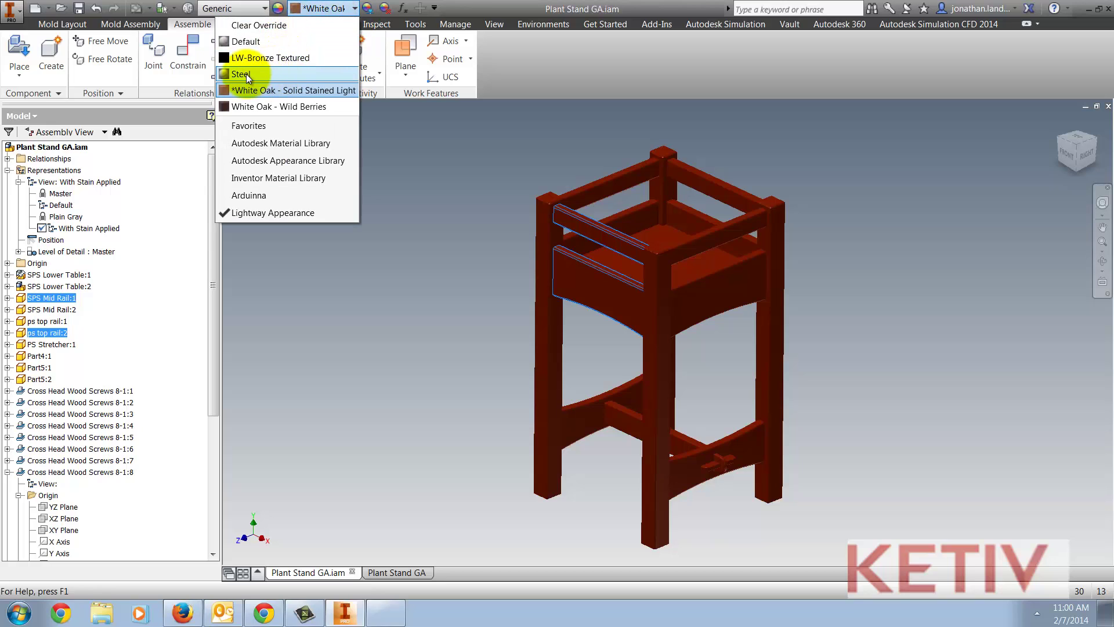
pyautogui.click(241, 73)
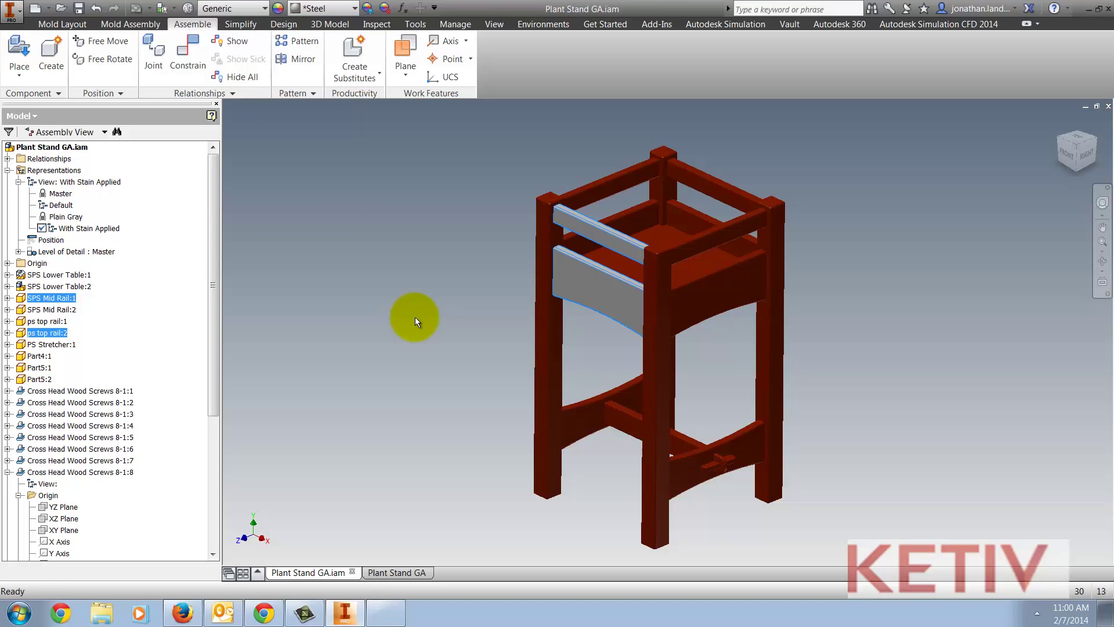
pyautogui.click(416, 317)
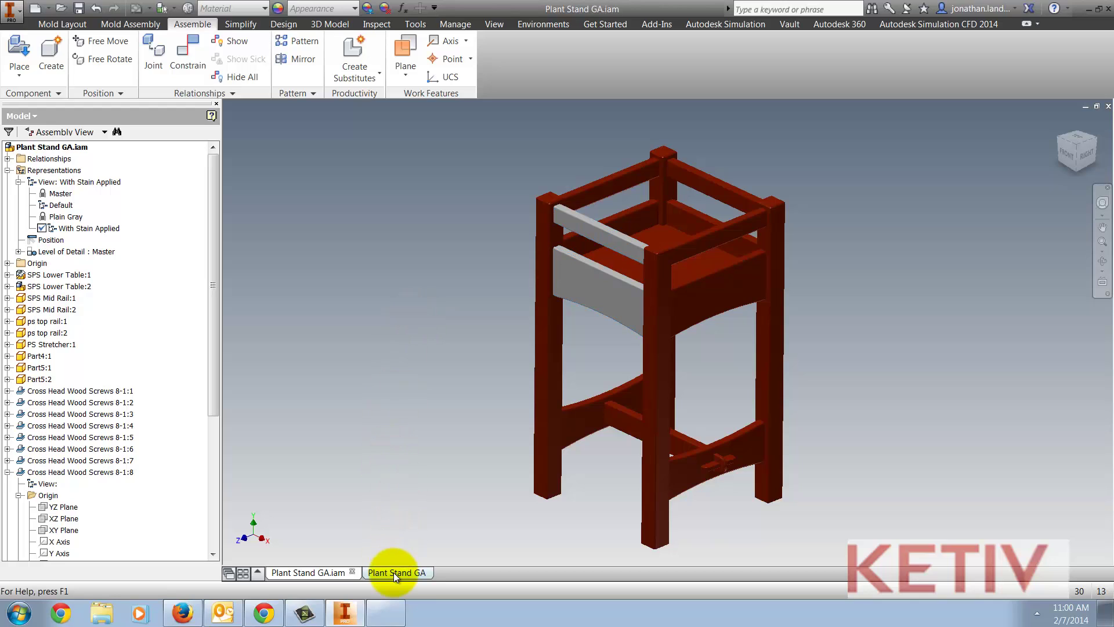
# In the presentation, apply the LW-Bronze Textured appearance to the wide arched rail on the stand's right side and compare with the assembly.
pyautogui.moveTo(394, 572)
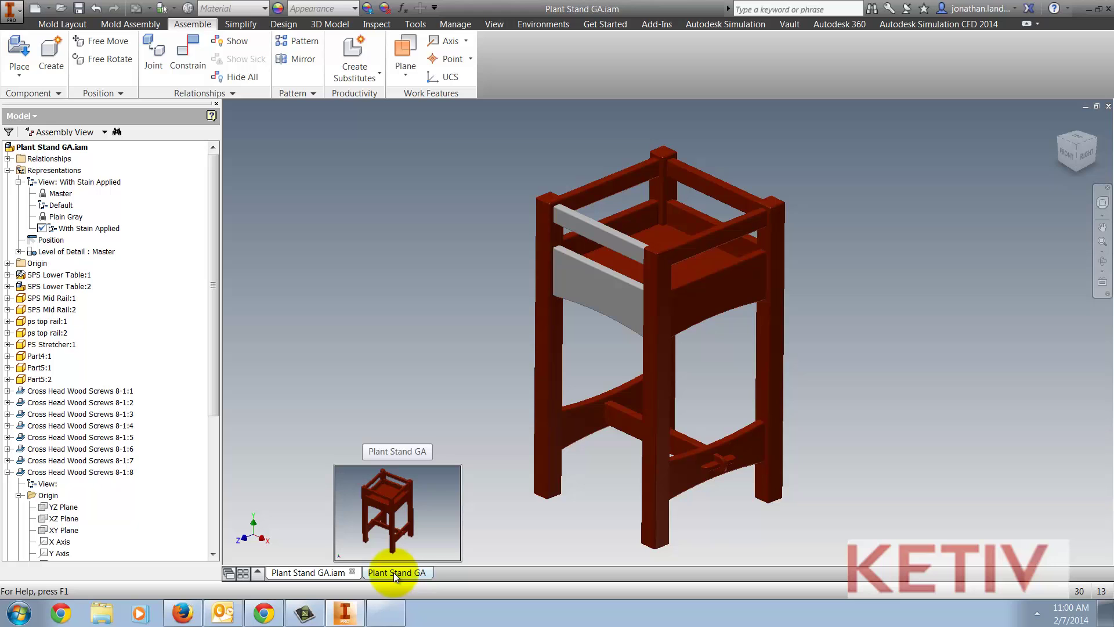
pyautogui.click(394, 573)
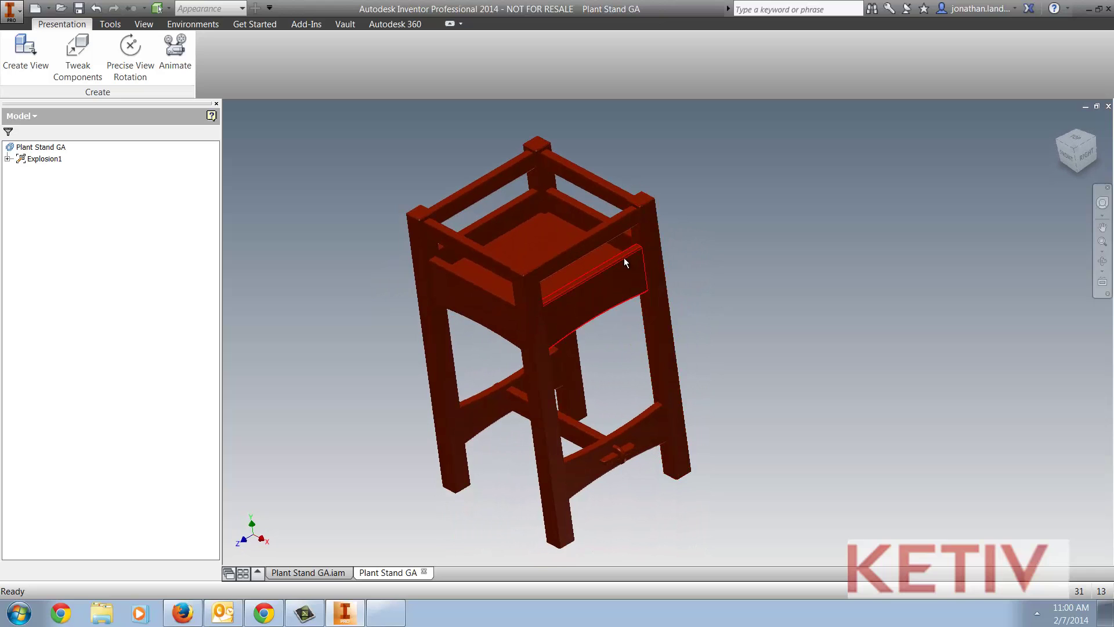
pyautogui.click(624, 263)
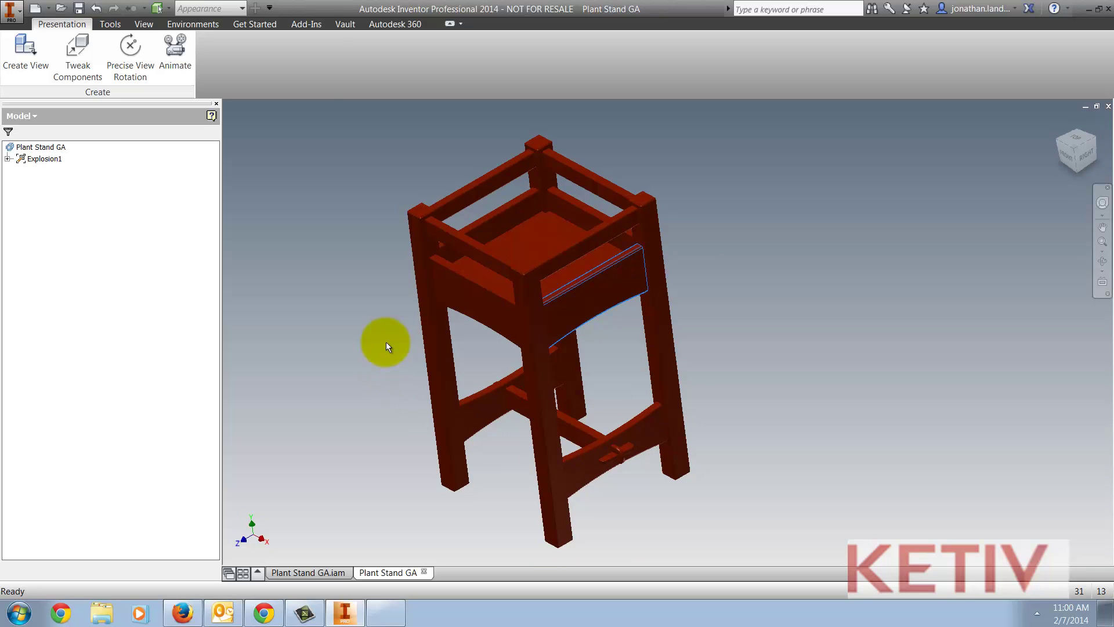
pyautogui.click(241, 8)
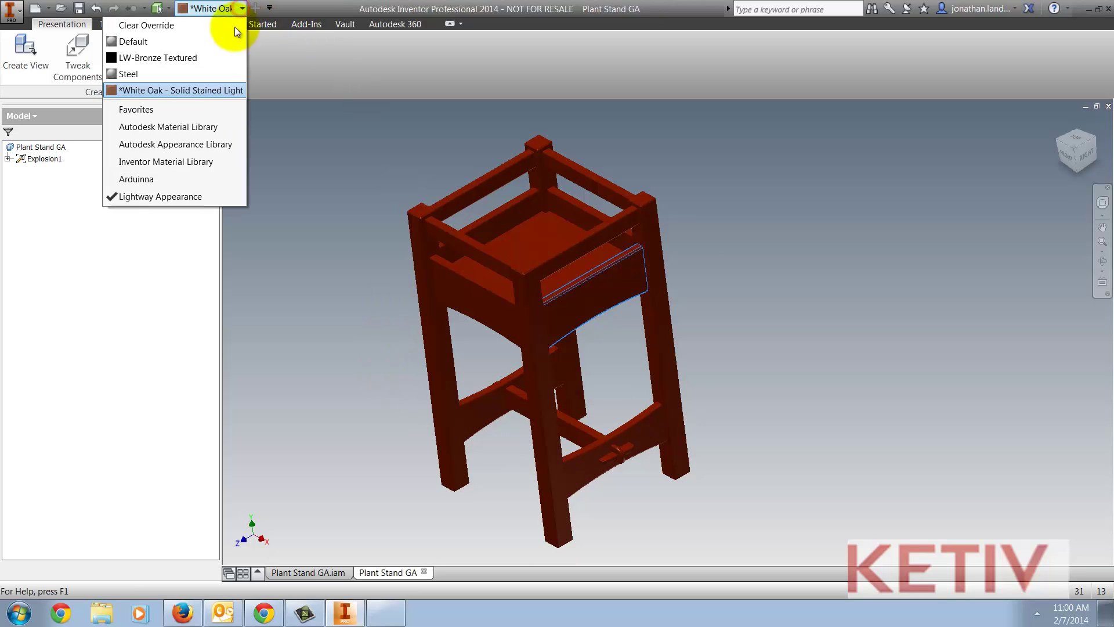
pyautogui.click(171, 59)
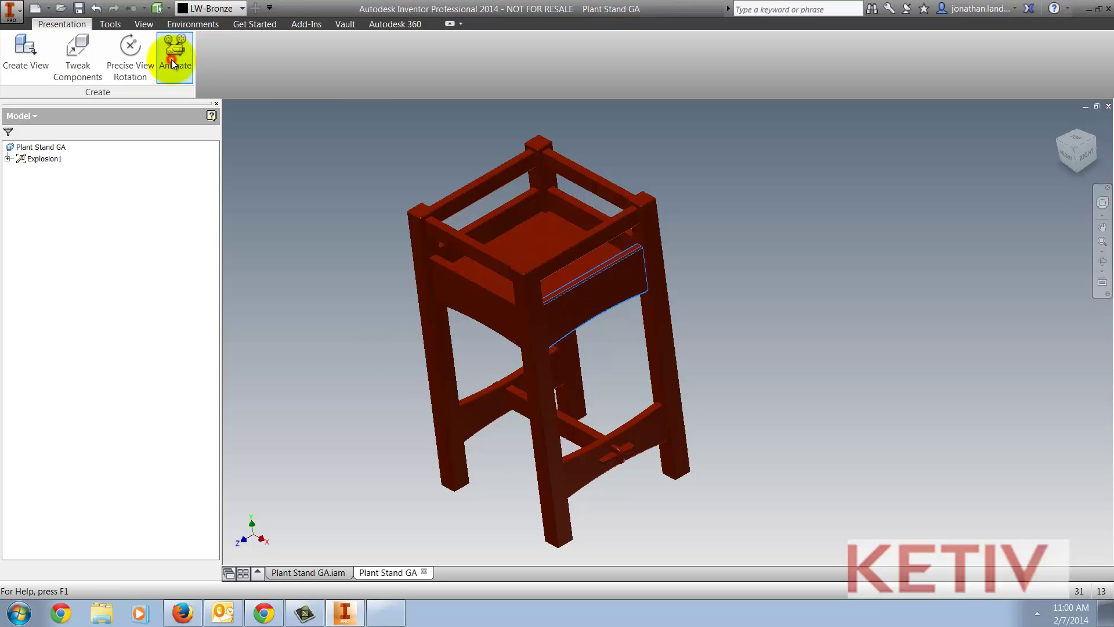
pyautogui.keyDown('shift'); pyautogui.moveTo(314, 173); pyautogui.dragTo(329, 180, button='middle'); pyautogui.keyUp('shift')
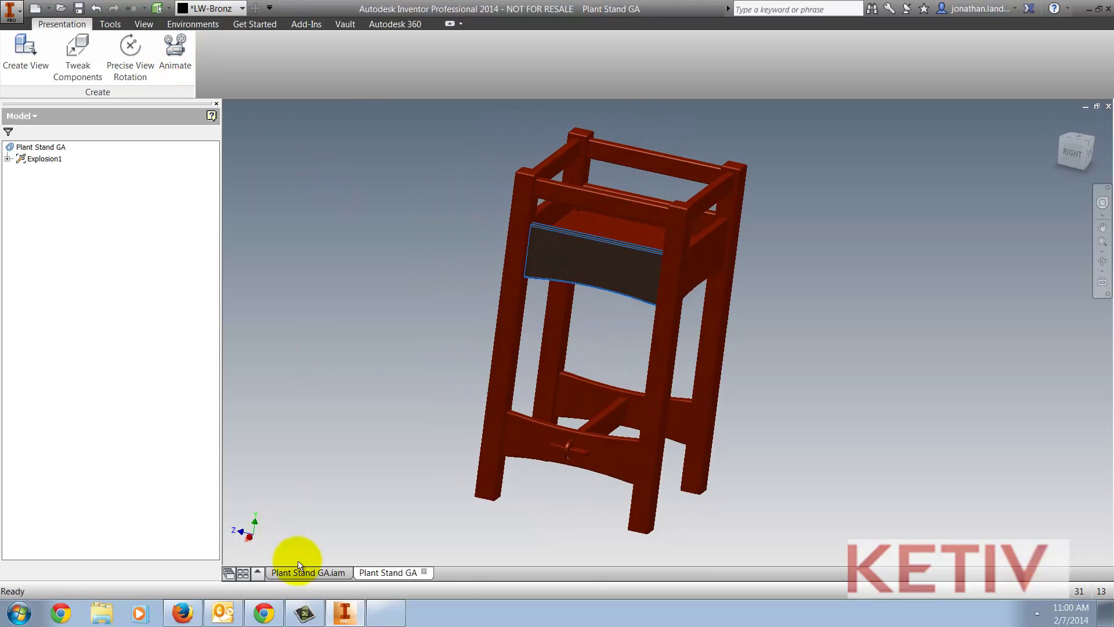
pyautogui.click(308, 572)
pyautogui.click(385, 574)
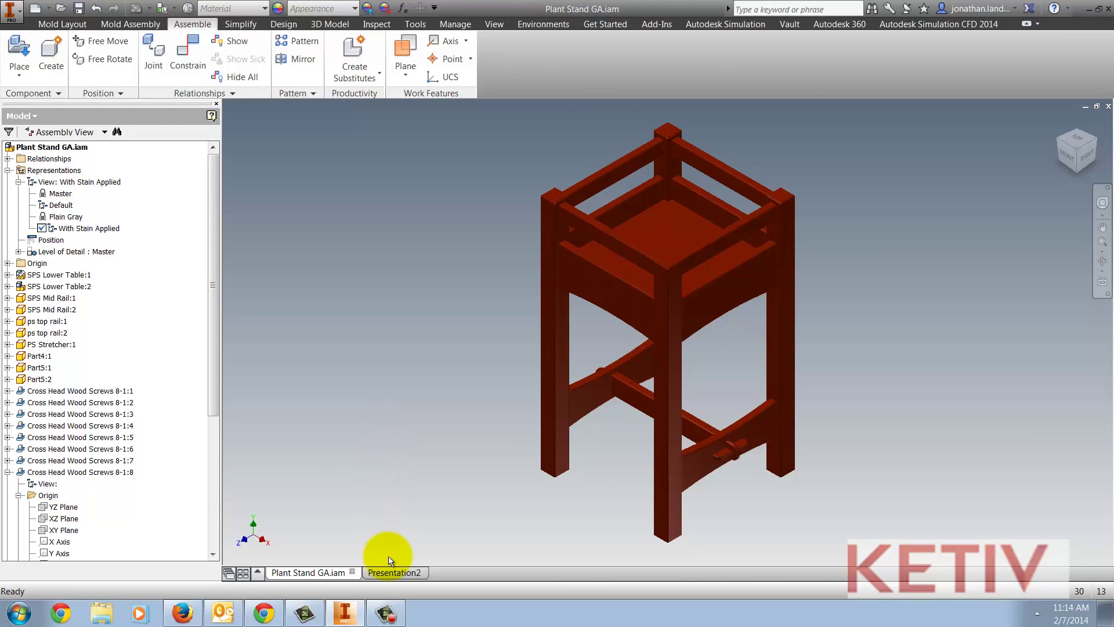
# In Presentation2, create a Manual explosion view of the plant stand assembly using the With Stain Applied design view with Associative on.
pyautogui.click(389, 573)
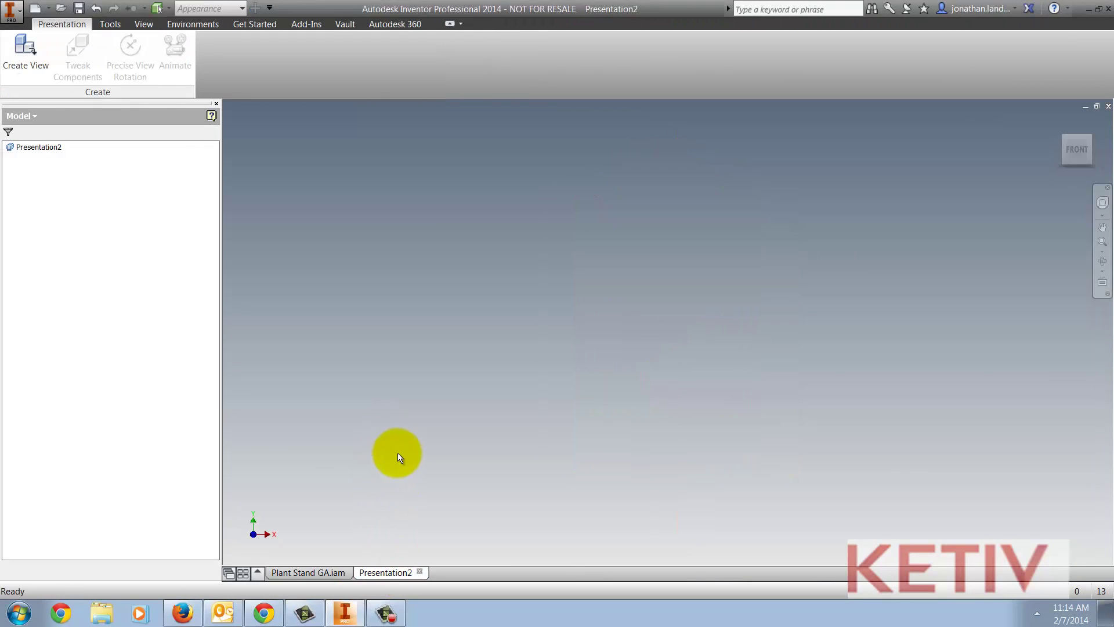
pyautogui.click(31, 64)
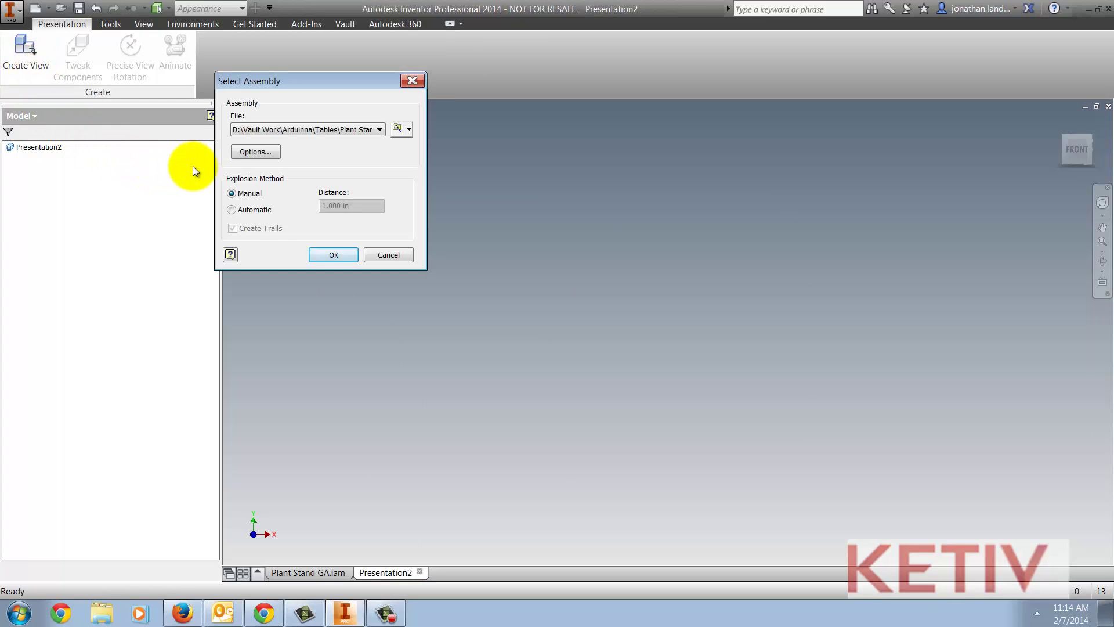
pyautogui.click(242, 154)
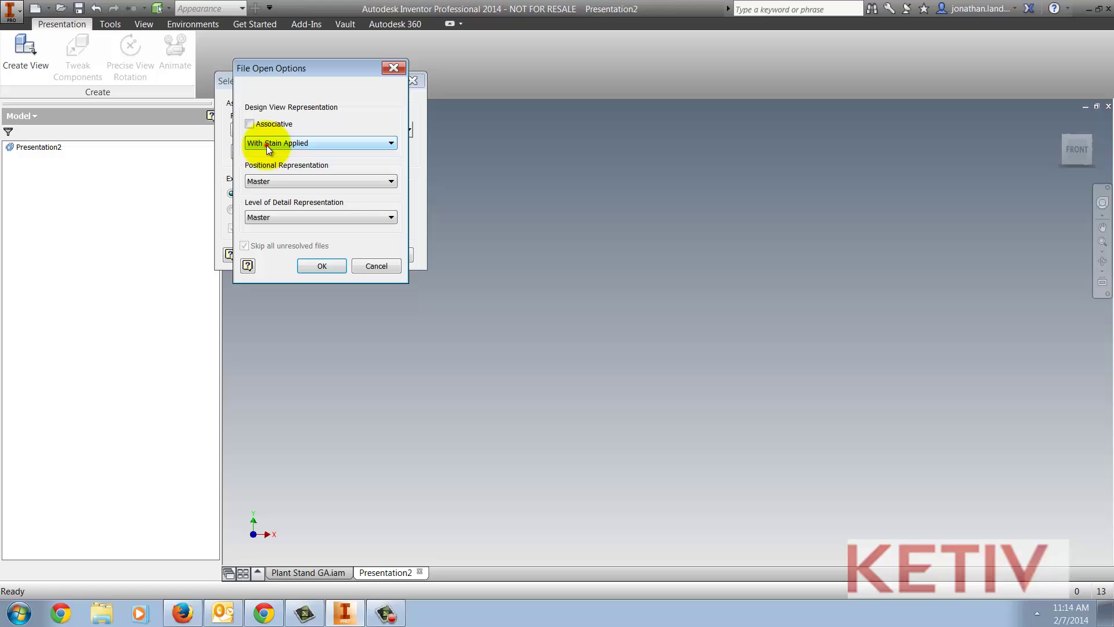
pyautogui.click(266, 143)
pyautogui.click(281, 184)
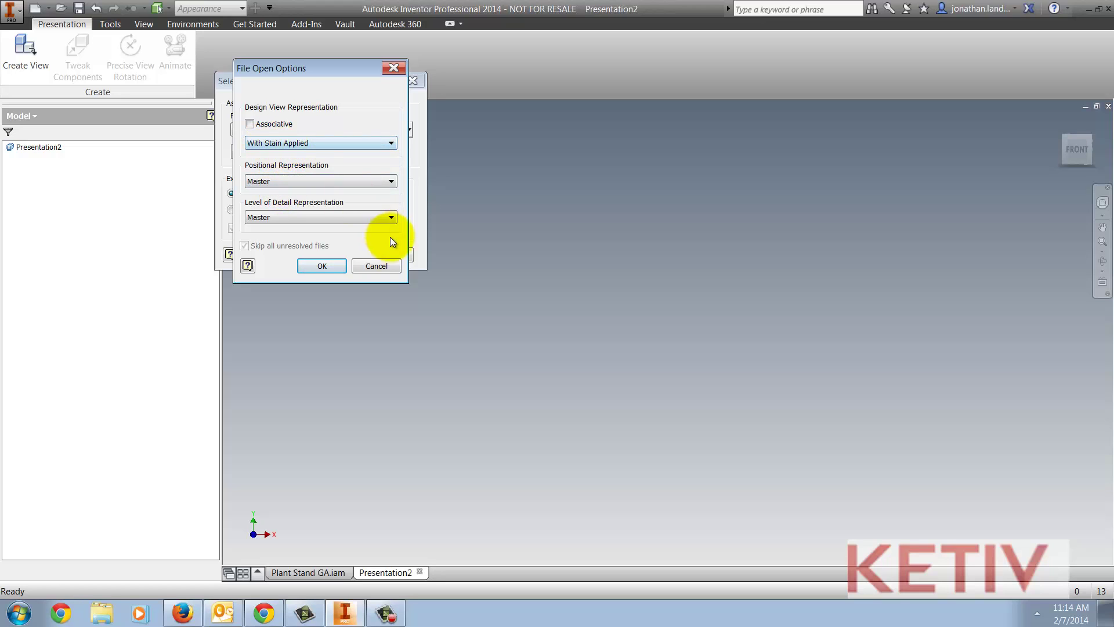
pyautogui.click(300, 144)
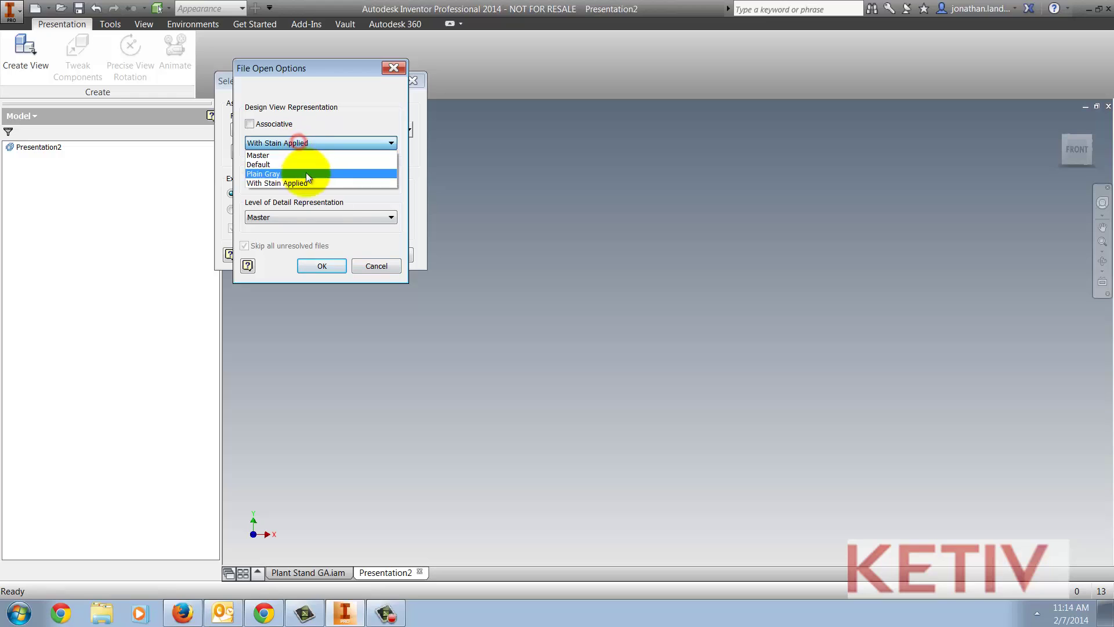
pyautogui.click(263, 117)
pyautogui.click(250, 125)
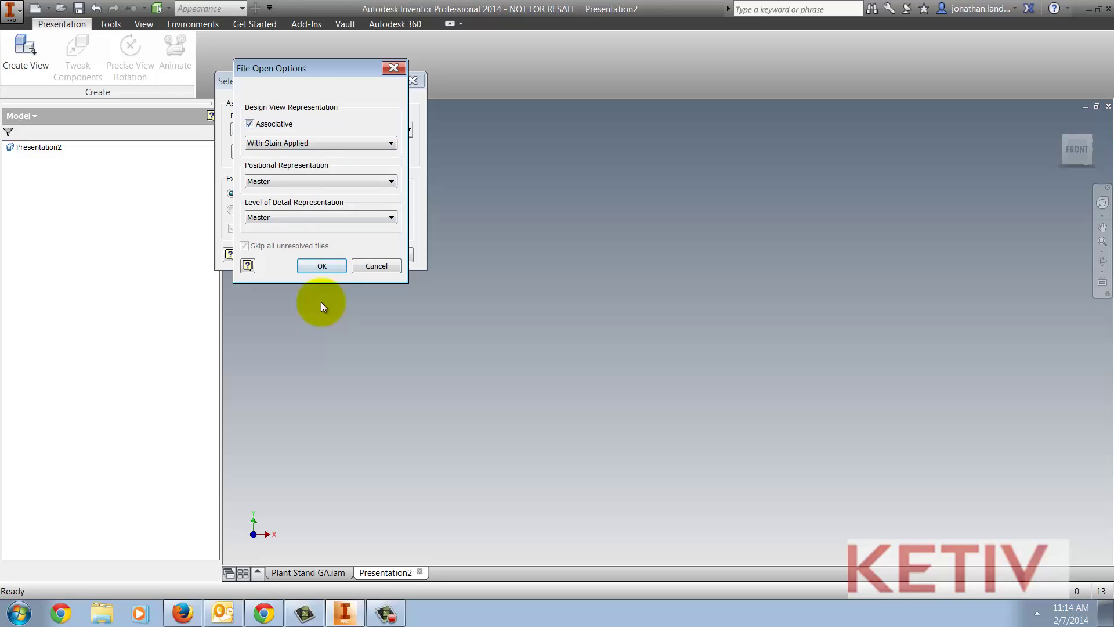
pyautogui.click(322, 268)
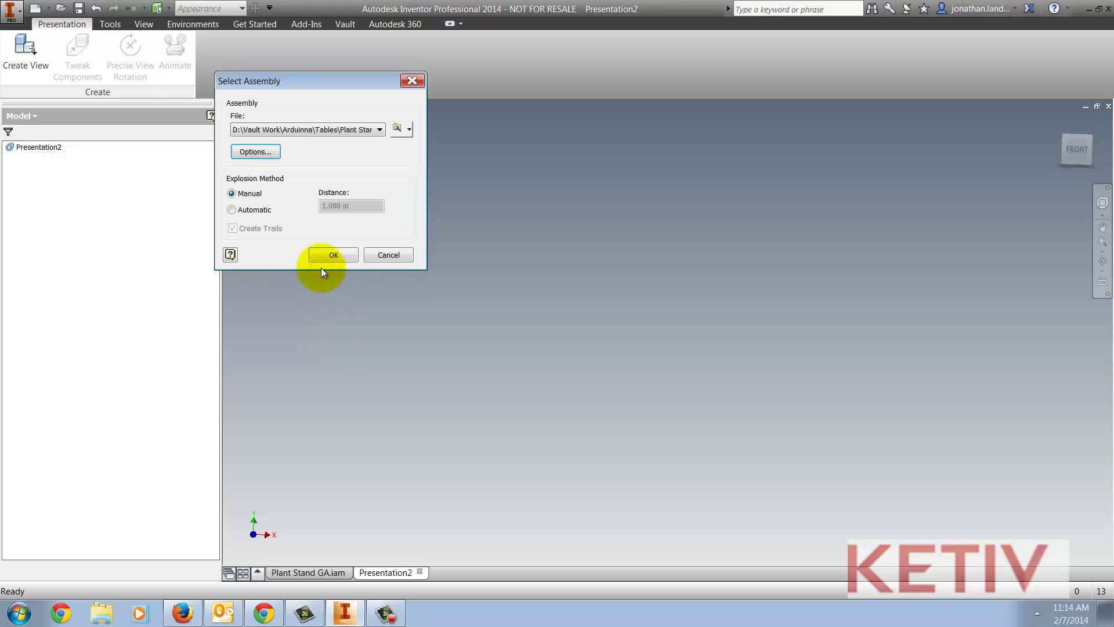
pyautogui.click(325, 259)
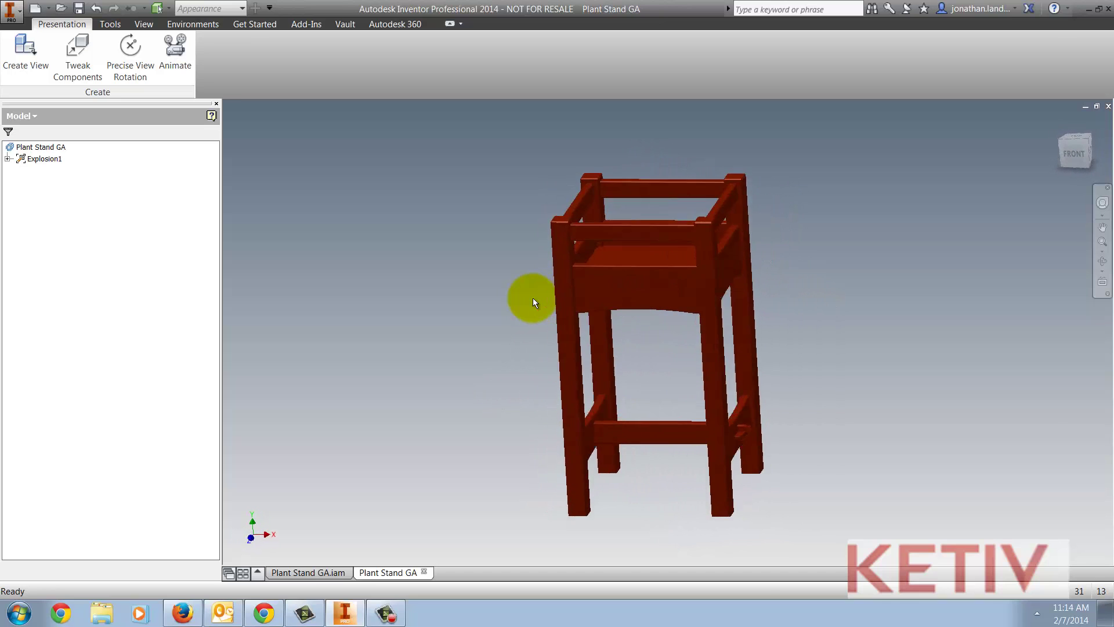
# In the Plant Stand GA assembly, apply the Steel appearance to SPS Mid Rail:1 and ps top rail:2, and check those rails in the associative presentation.
pyautogui.click(317, 571)
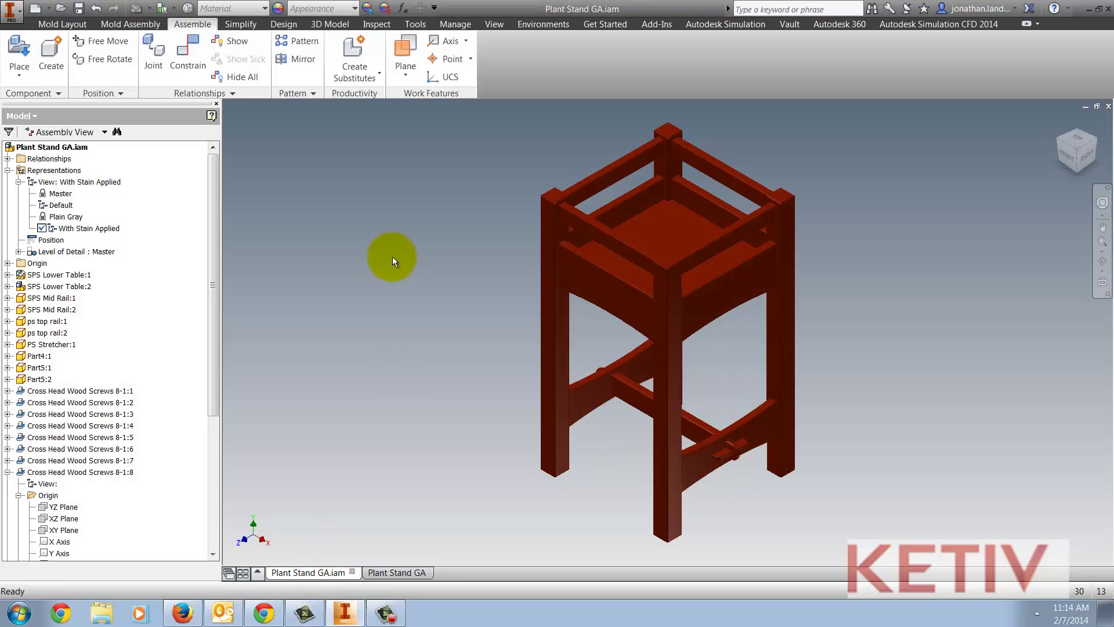
pyautogui.click(572, 212)
pyautogui.keyDown('ctrl'); pyautogui.click(563, 264); pyautogui.keyUp('ctrl')
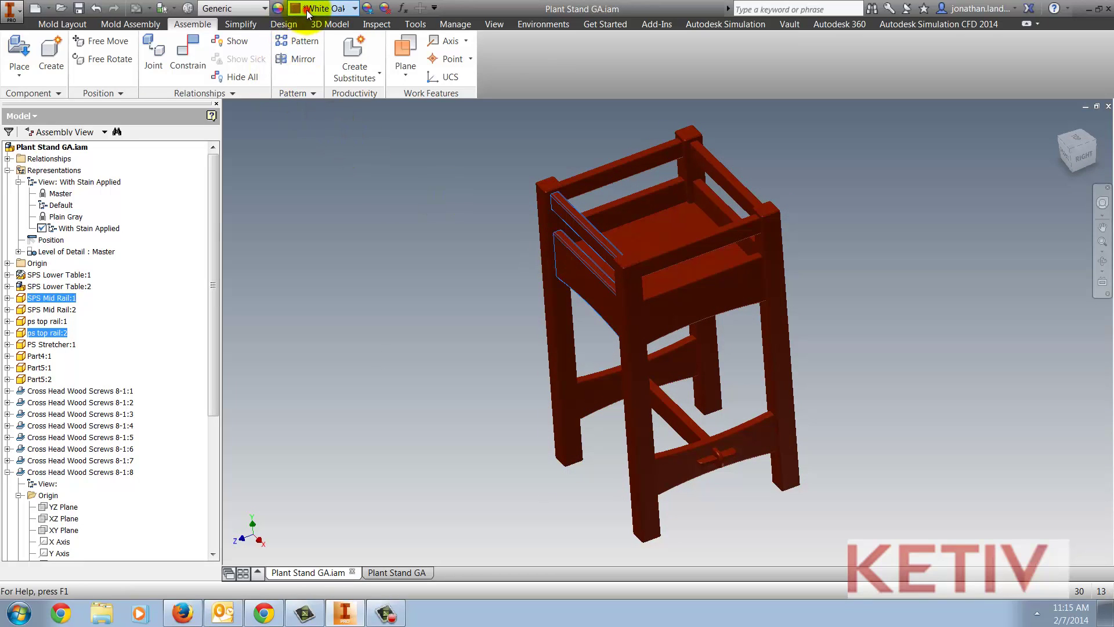
pyautogui.click(339, 8)
pyautogui.click(283, 75)
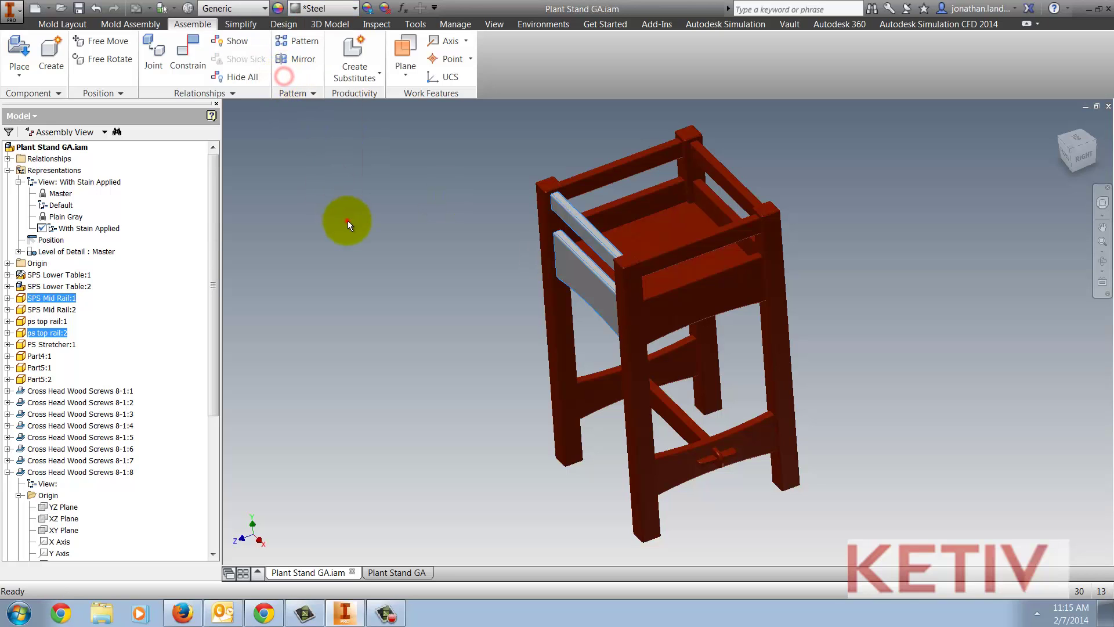
pyautogui.click(381, 572)
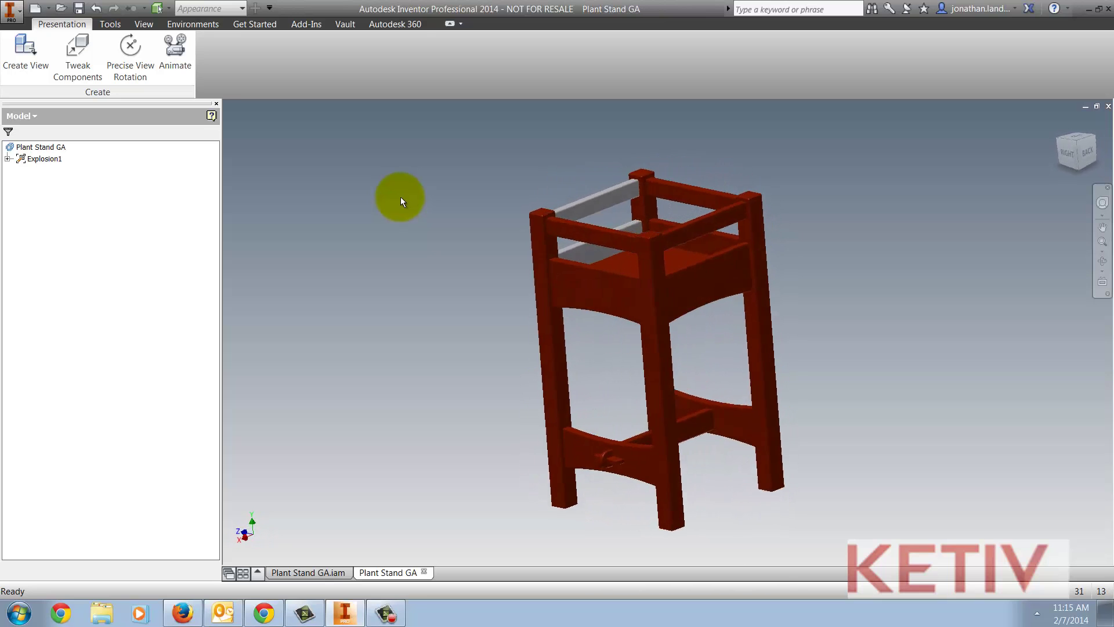
# Apply the Steel appearance to SPS Mid Rail:2 and ps top rail:1 in the assembly and check the opposite rails in the presentation.
pyautogui.click(322, 573)
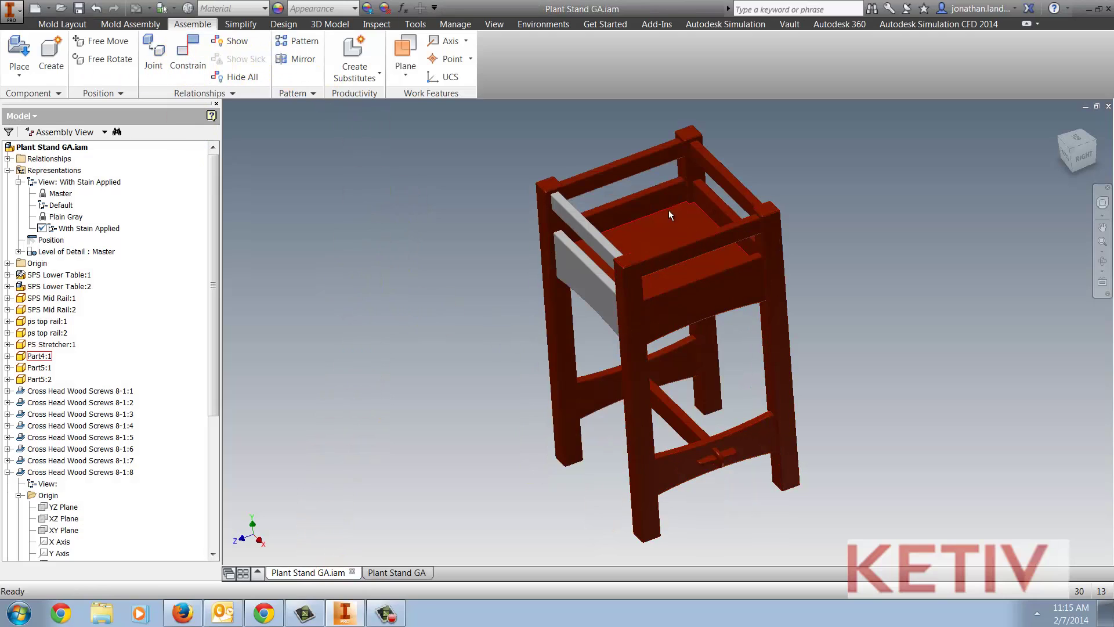
pyautogui.click(709, 169)
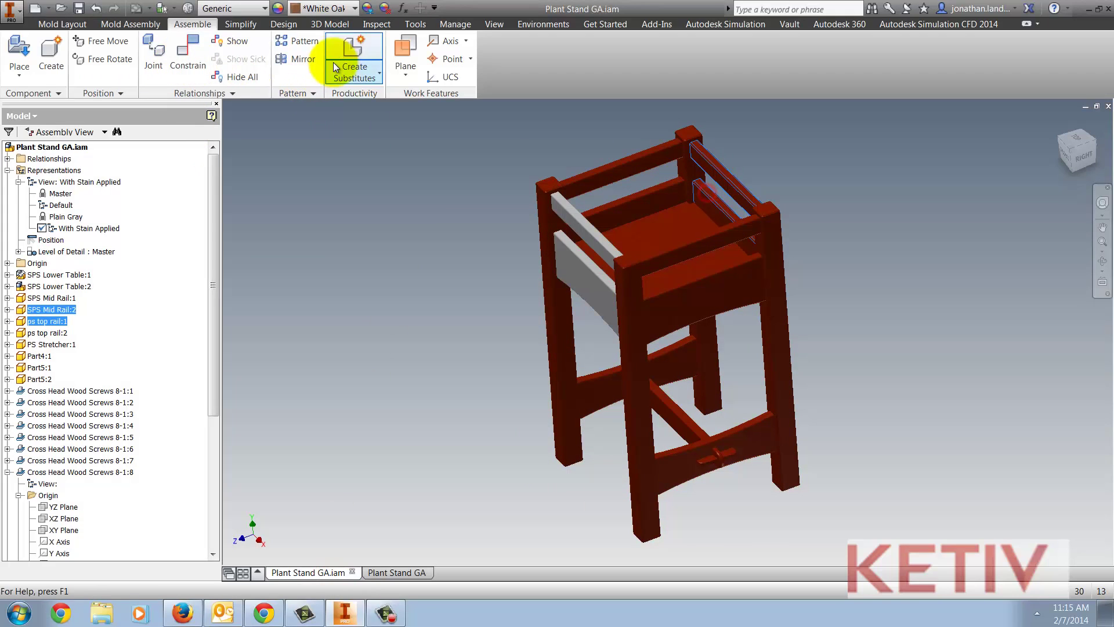
pyautogui.click(324, 9)
pyautogui.click(286, 75)
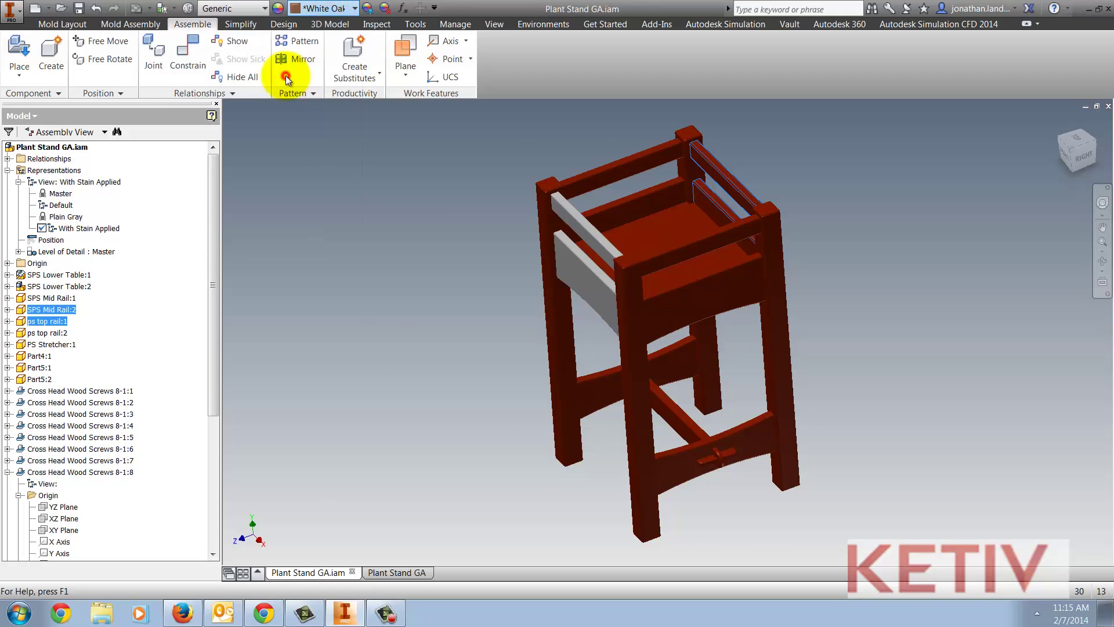
pyautogui.click(388, 571)
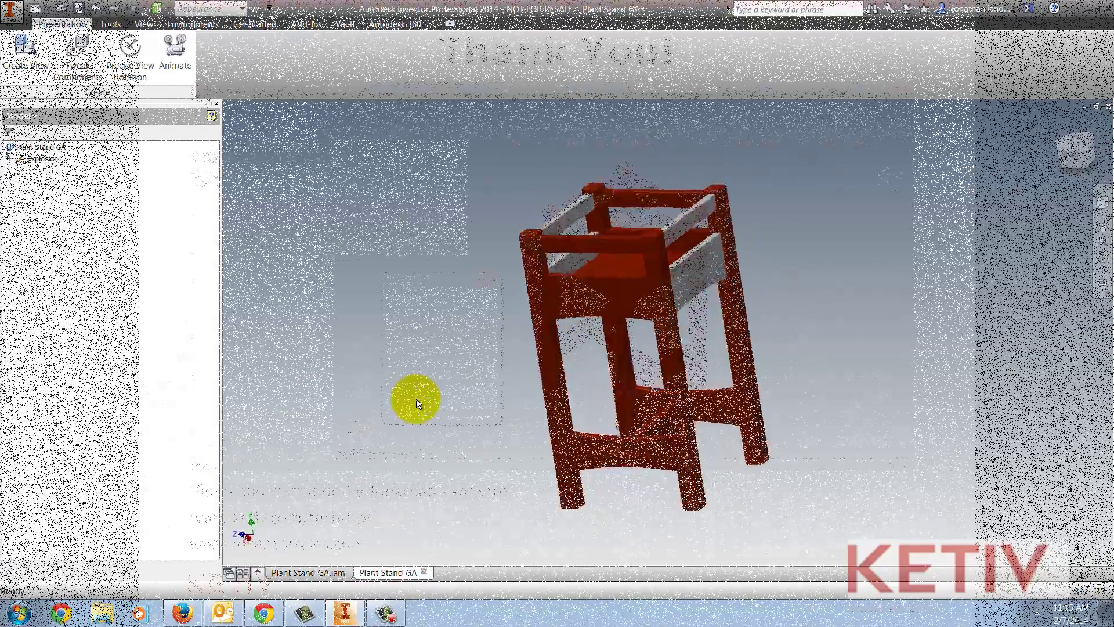